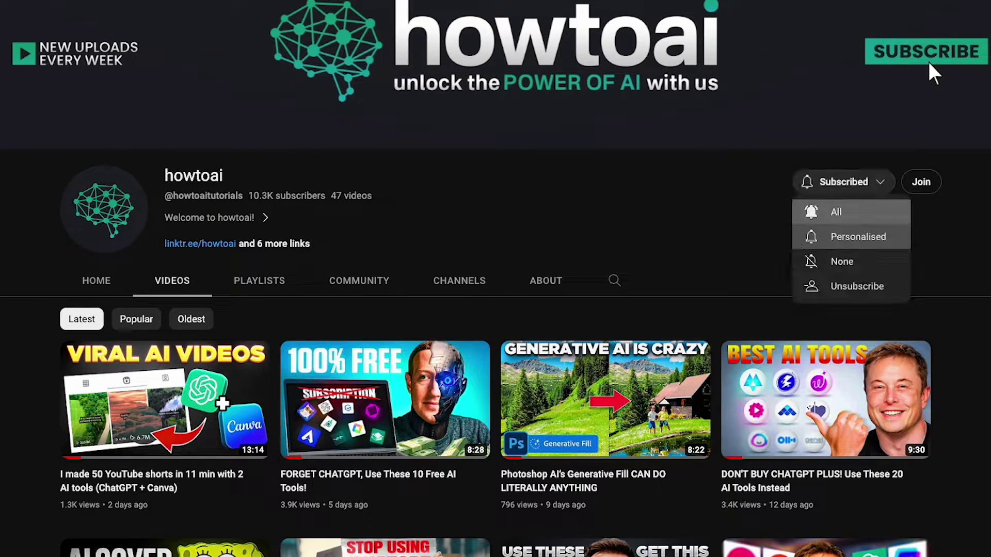
Scroll down through the howtoai channel's latest uploaded videos
scroll(868, 215, down, 2)
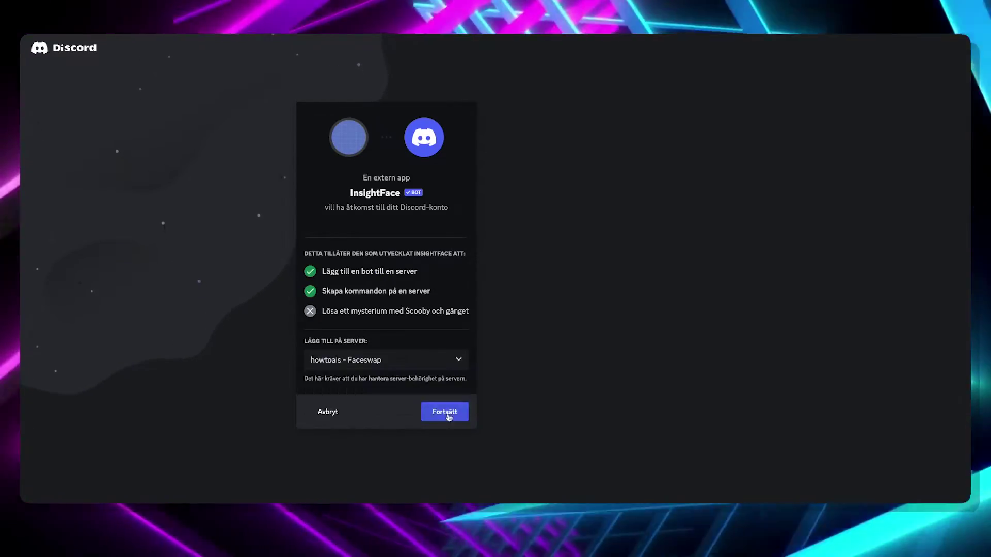
Authorize InsightFaceSwap on the howtoais - Faceswap server and pass the hCaptcha check
click(450, 411)
click(452, 441)
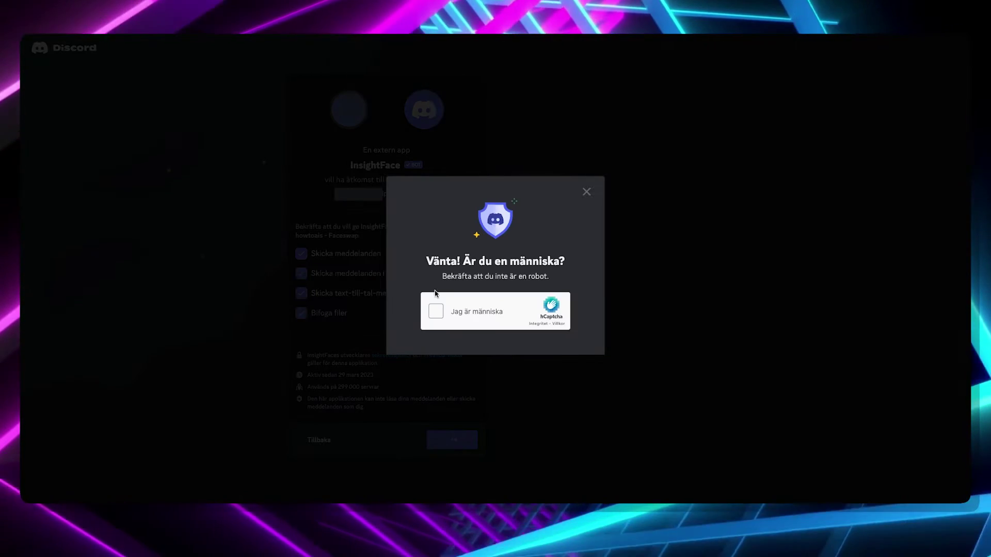
click(442, 316)
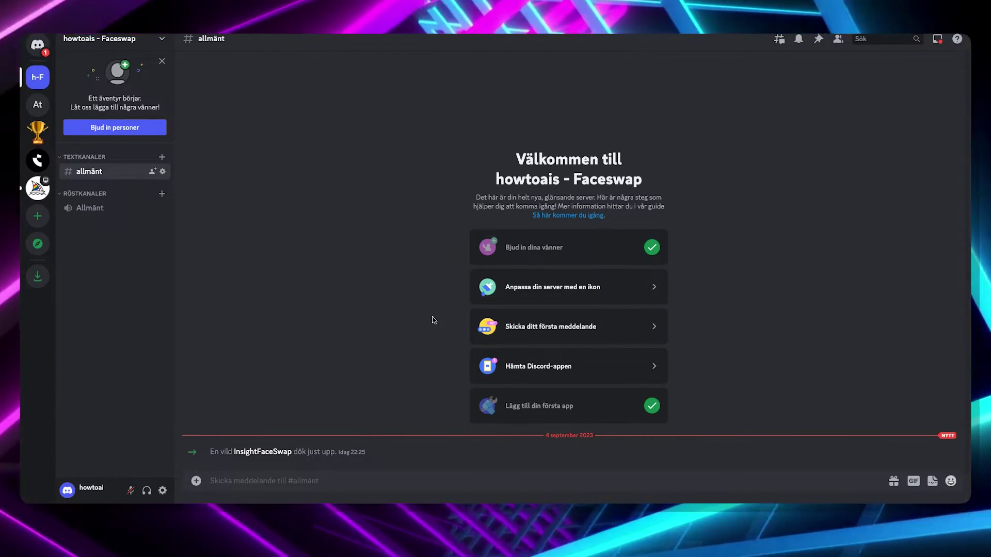
click(37, 45)
click(111, 150)
click(227, 38)
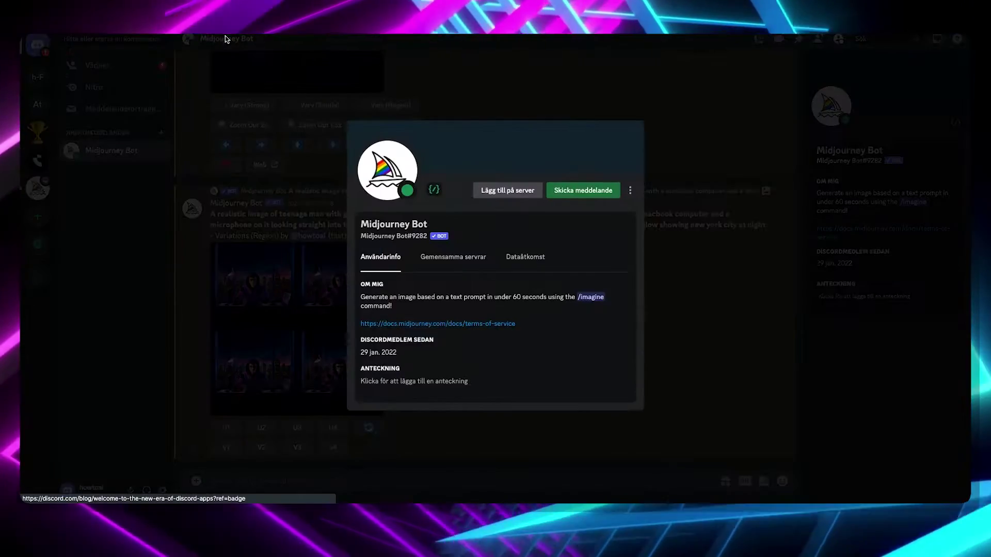
click(434, 190)
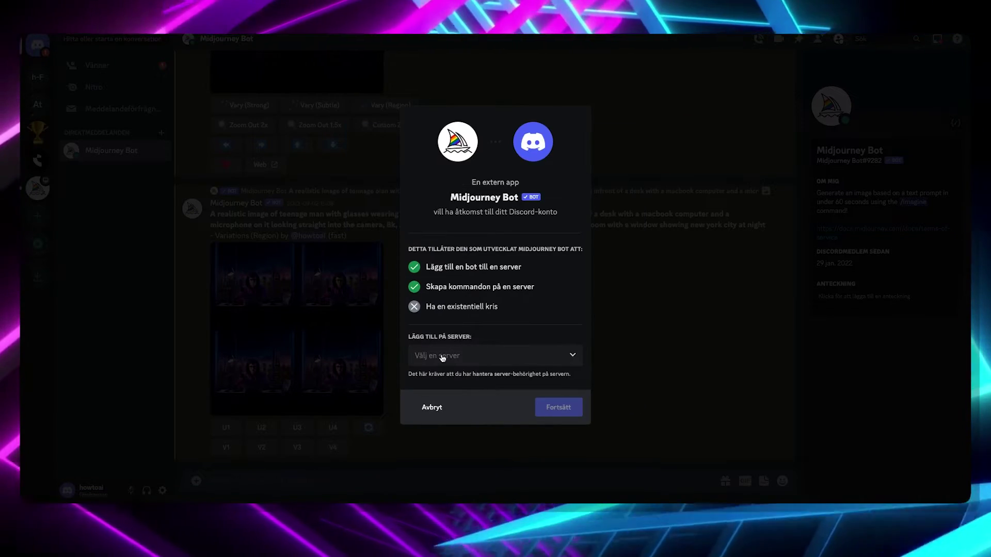
click(459, 355)
click(460, 401)
Authorize Midjourney Bot, pass verification, and go to the howtoais - Faceswap server
click(559, 410)
click(561, 464)
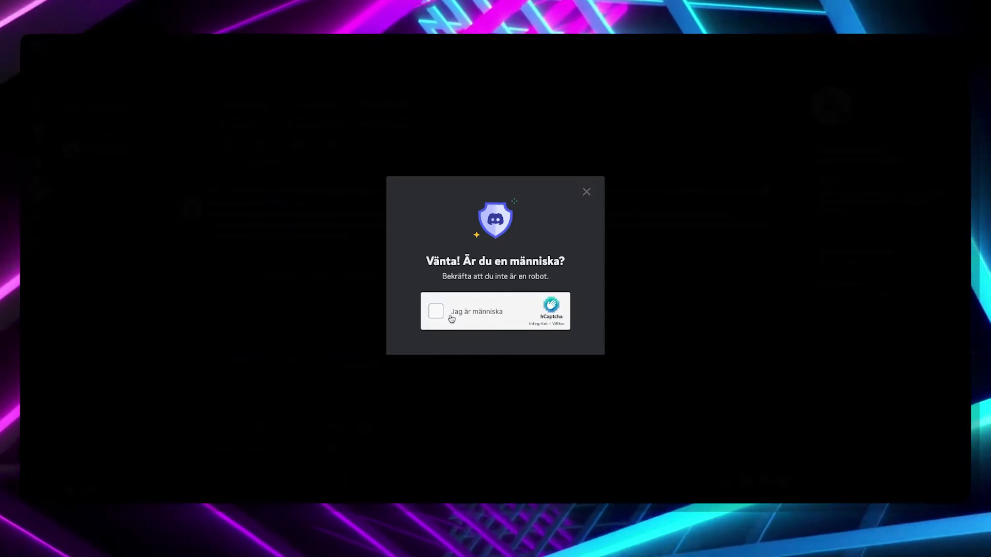
click(436, 311)
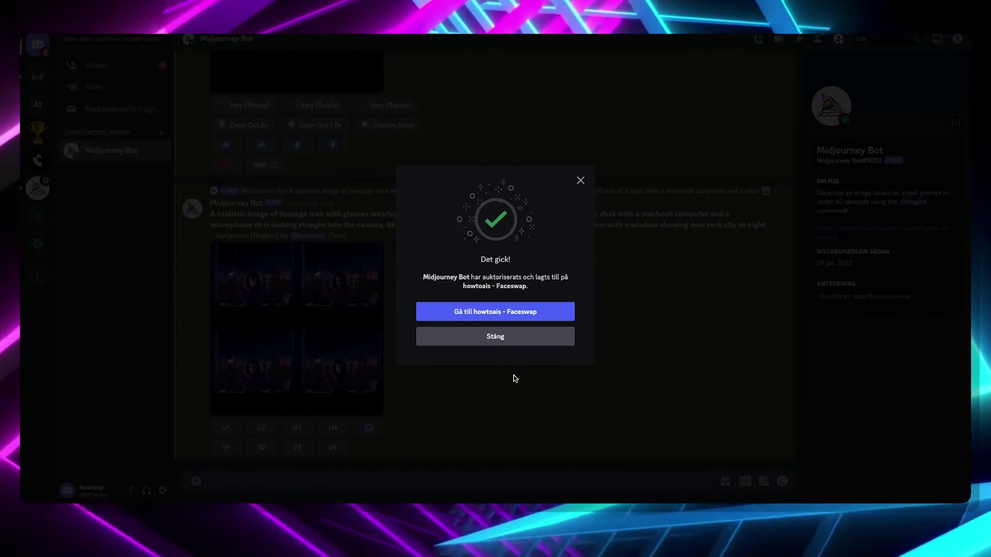
click(490, 310)
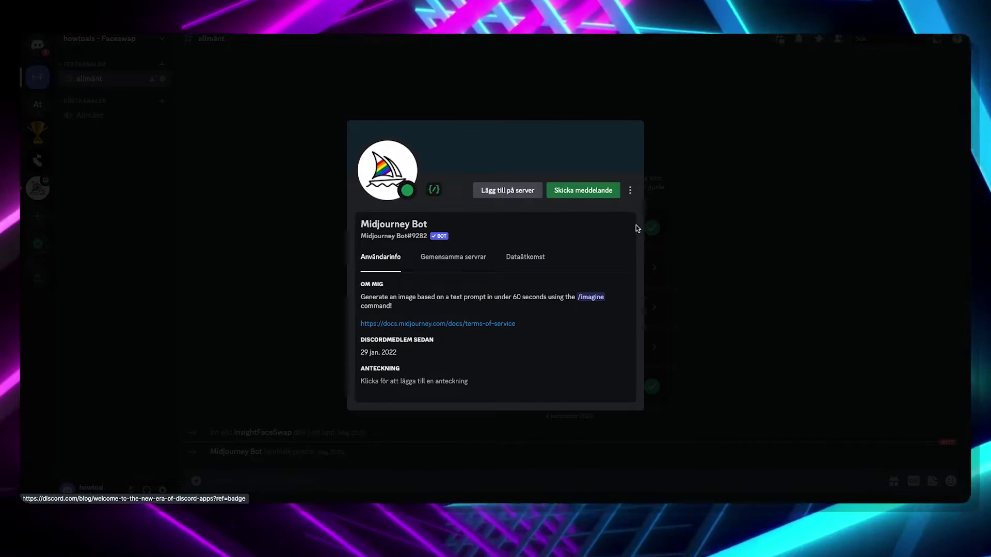
click(653, 224)
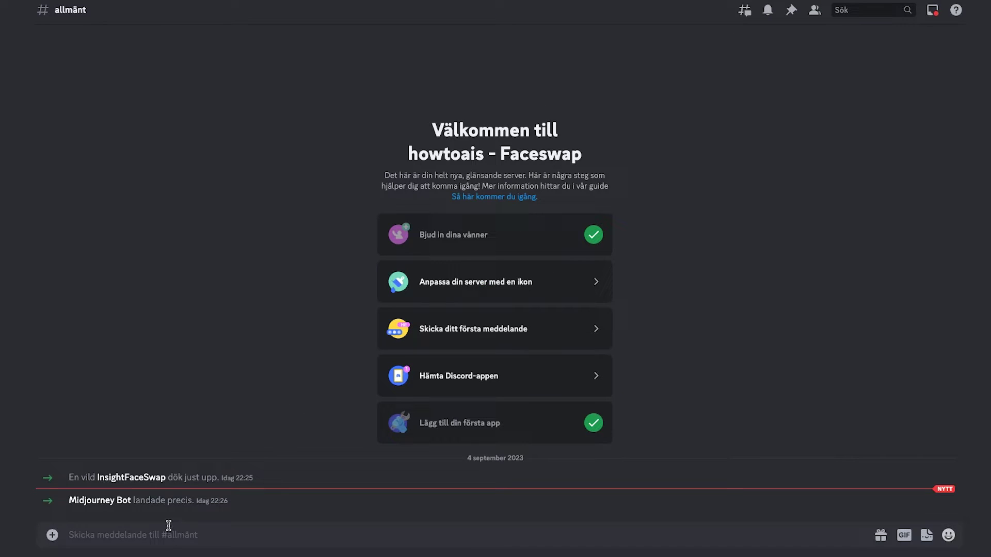
Start /saveid with Average american dude.png attached and begin typing the idname 'how'
text(/sa)
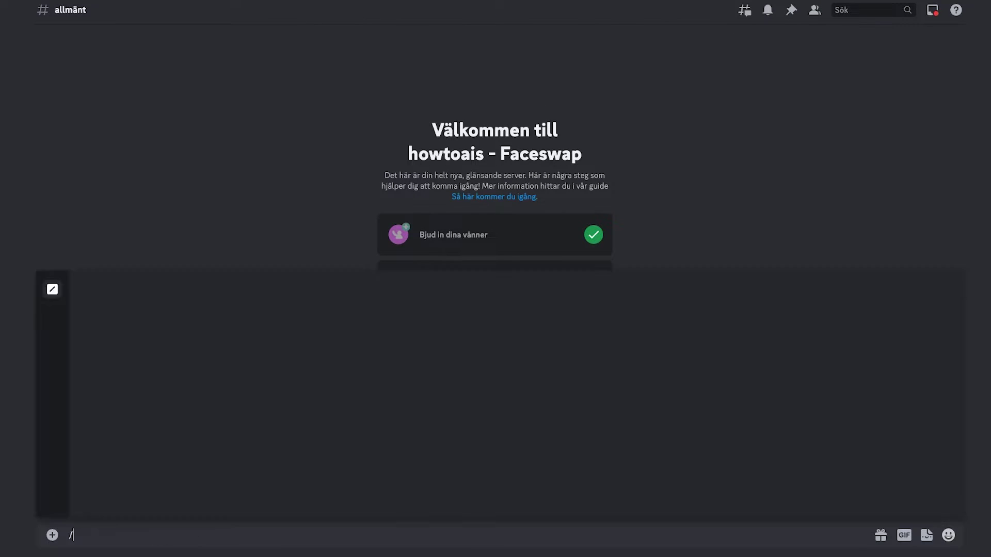
text(ve)
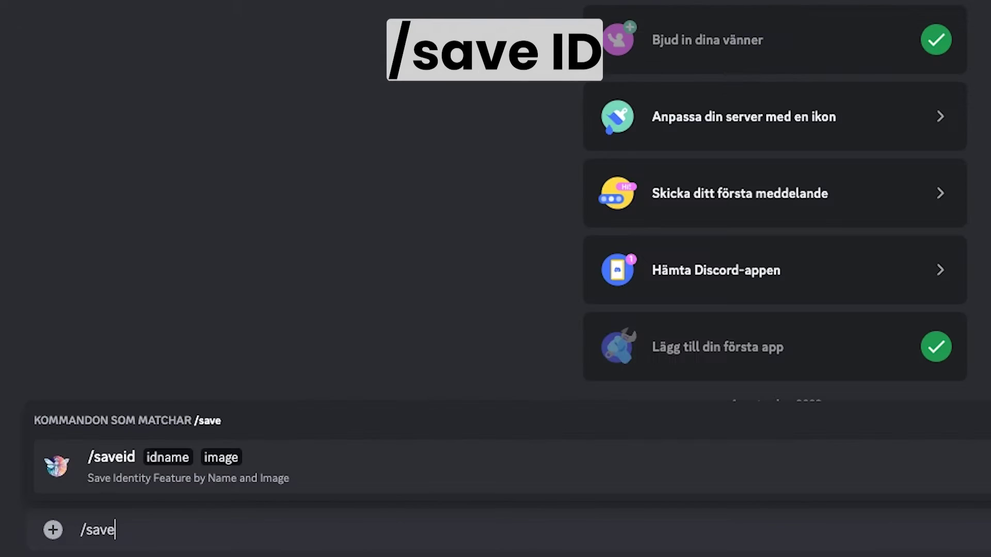
key(Tab)
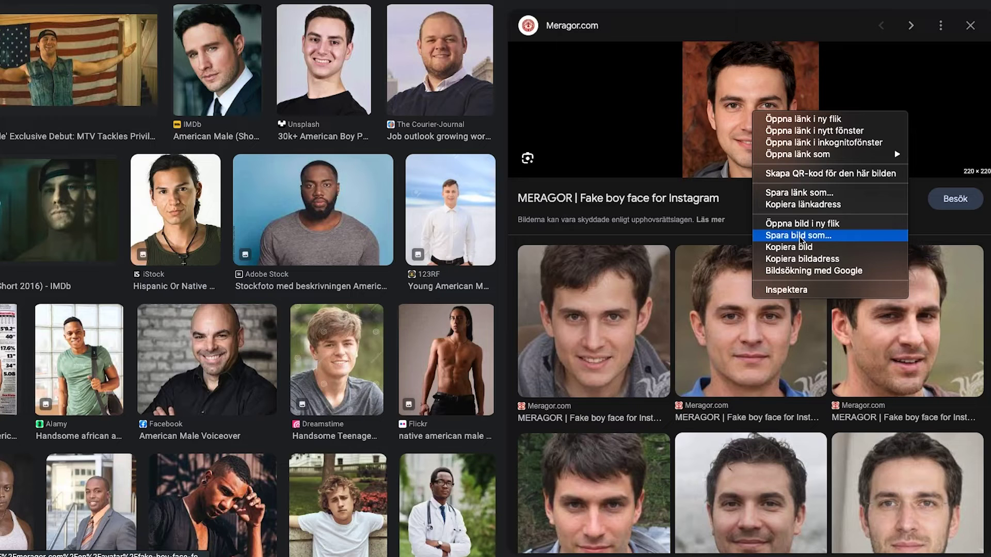
click(805, 235)
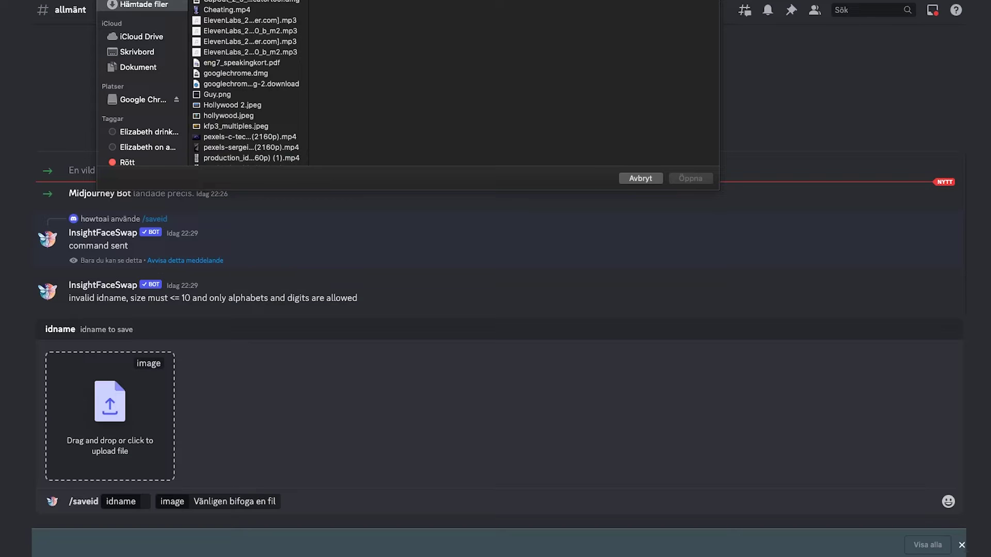
click(691, 178)
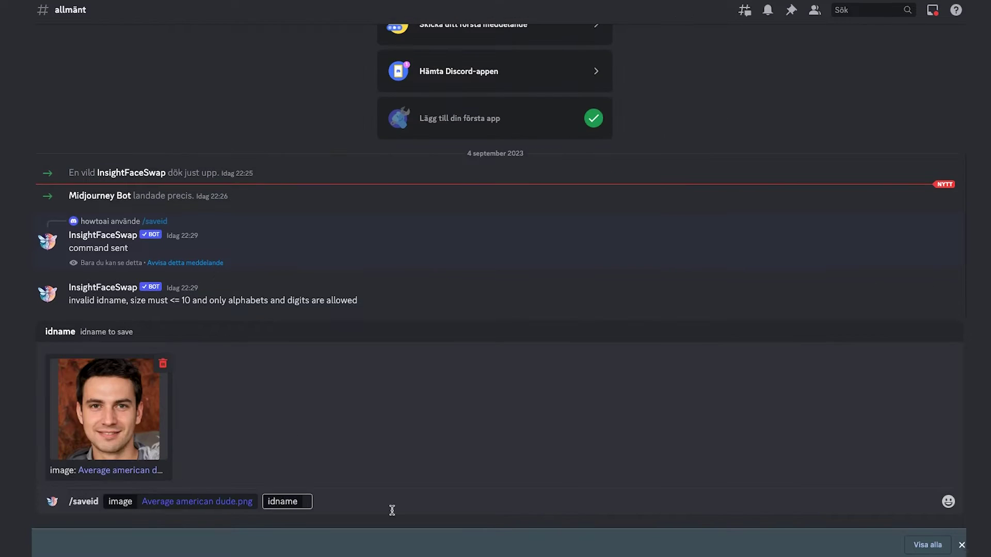
text(howtoai)
Send the /saveid command, then submit the /imagine rainforest portrait prompt with cinematic lighting
key(Return)
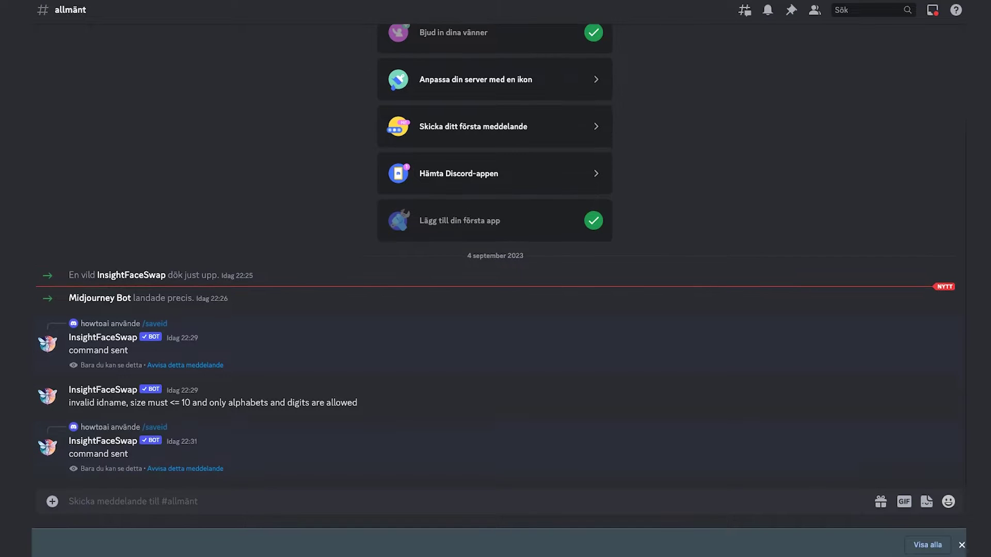
text(/imag)
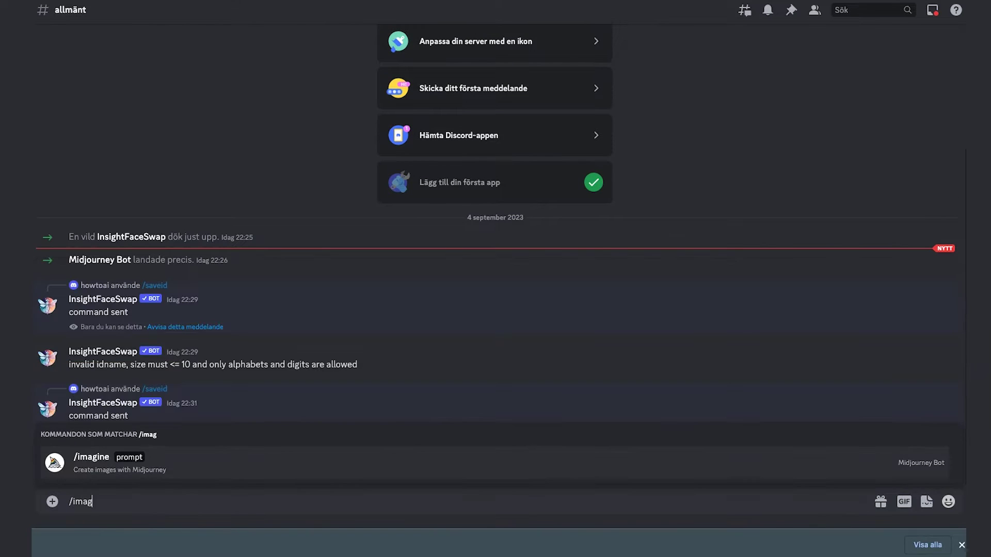
key(Tab)
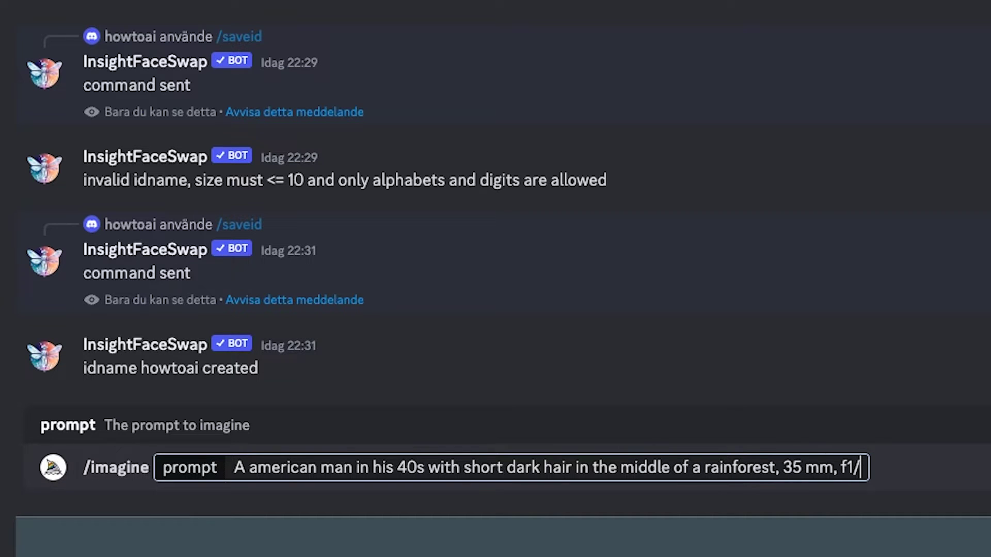
text(tic lighting, global illumination)
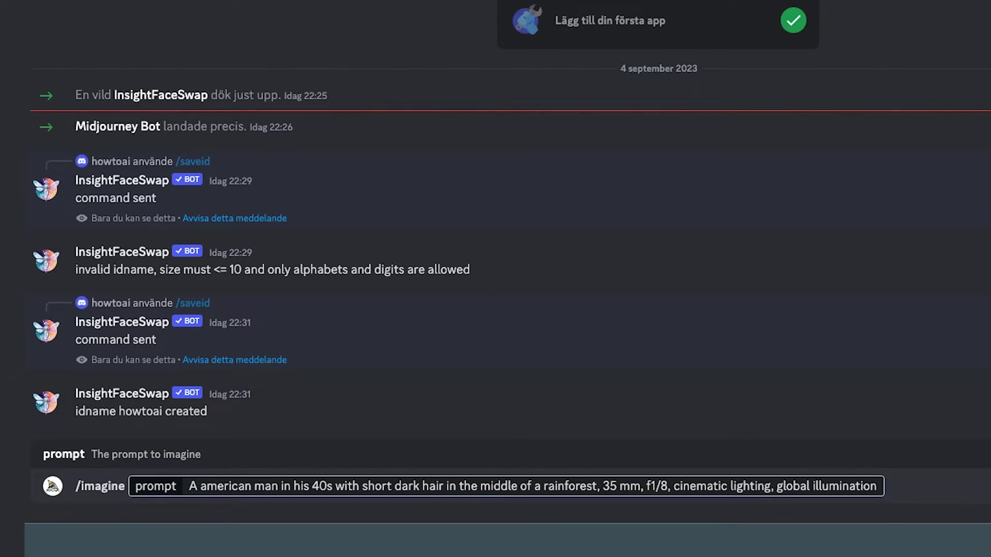
key(Return)
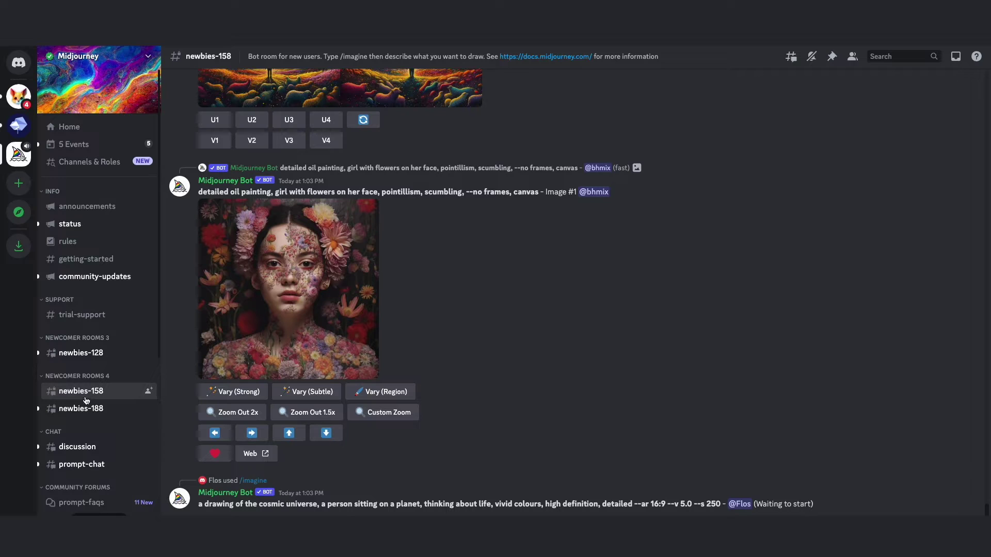
Switch to the newbies-188 channel and scroll through other users' generated images
click(81, 408)
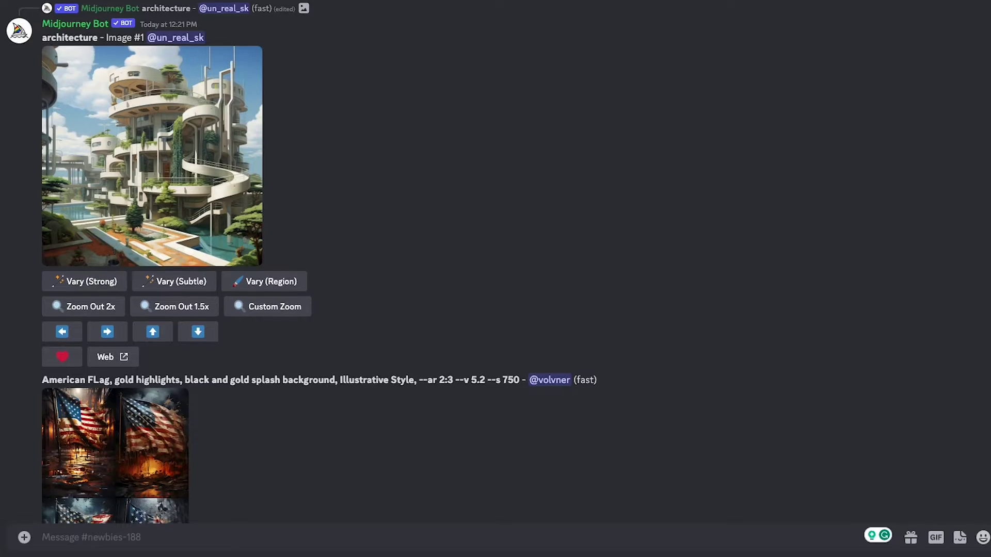
scroll(516, 289, down, 3)
scroll(299, 258, down, 2)
scroll(299, 258, down, 2)
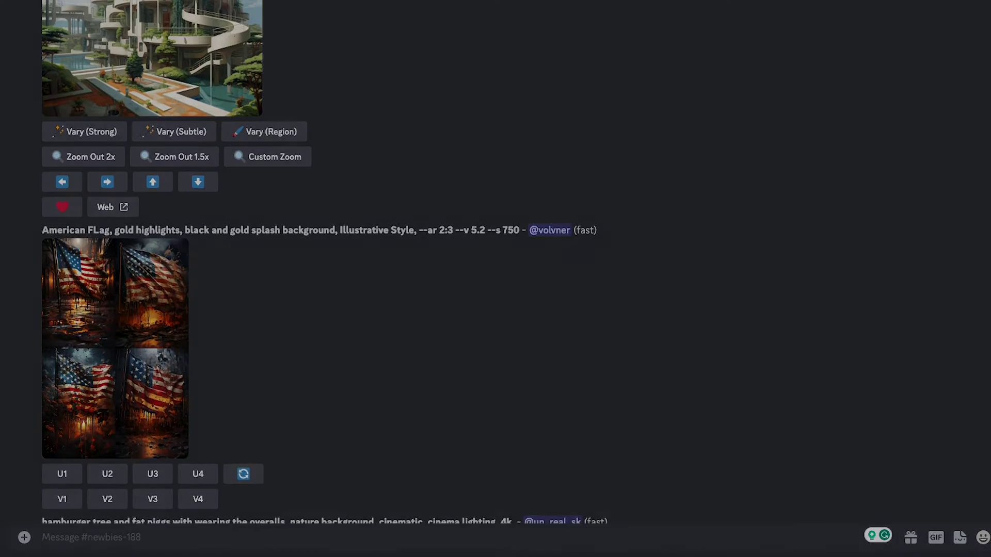
scroll(300, 258, down, 2)
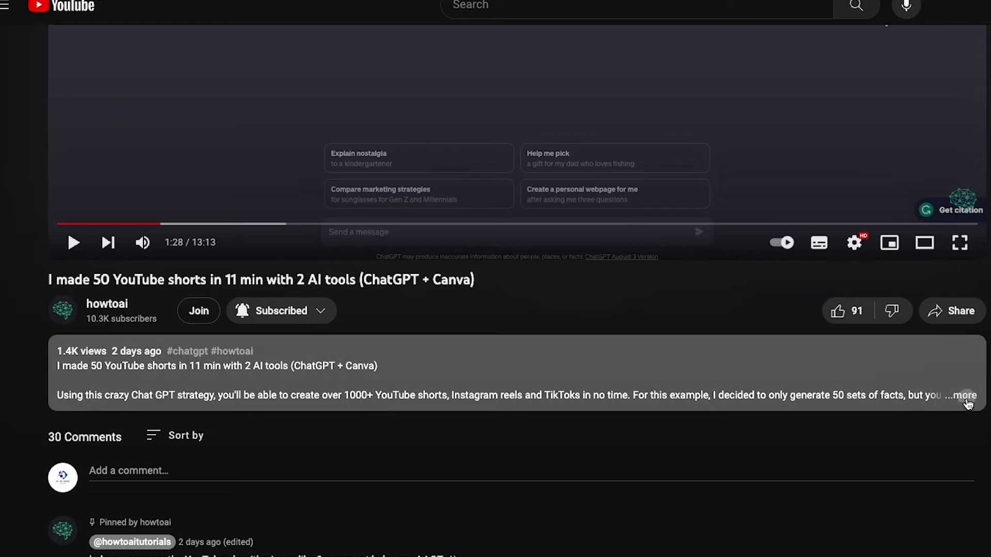
Return to Discord's #allmänt channel to see the rainforest portrait grid
click(960, 398)
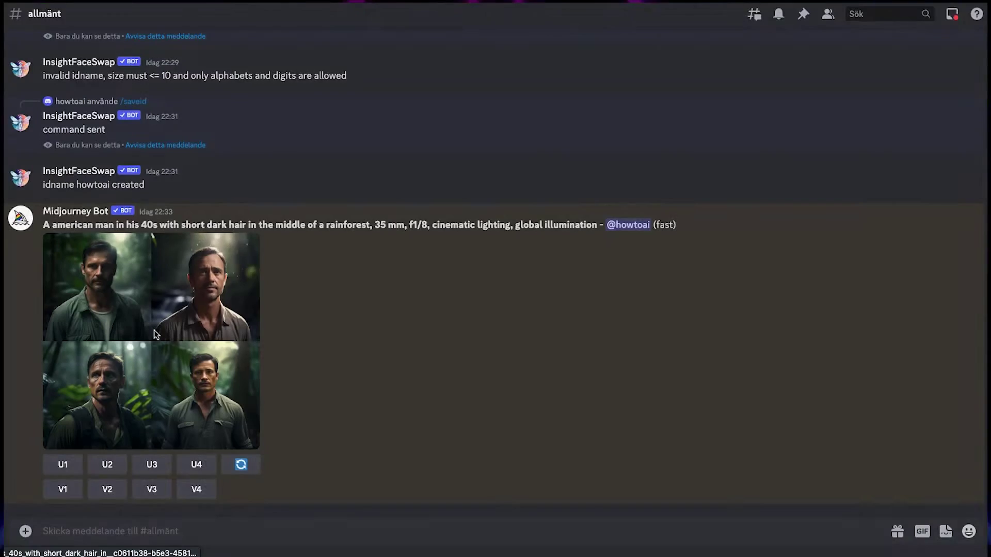
Upscale the fourth rainforest portrait (U4) and save it as rainforest.png
click(181, 330)
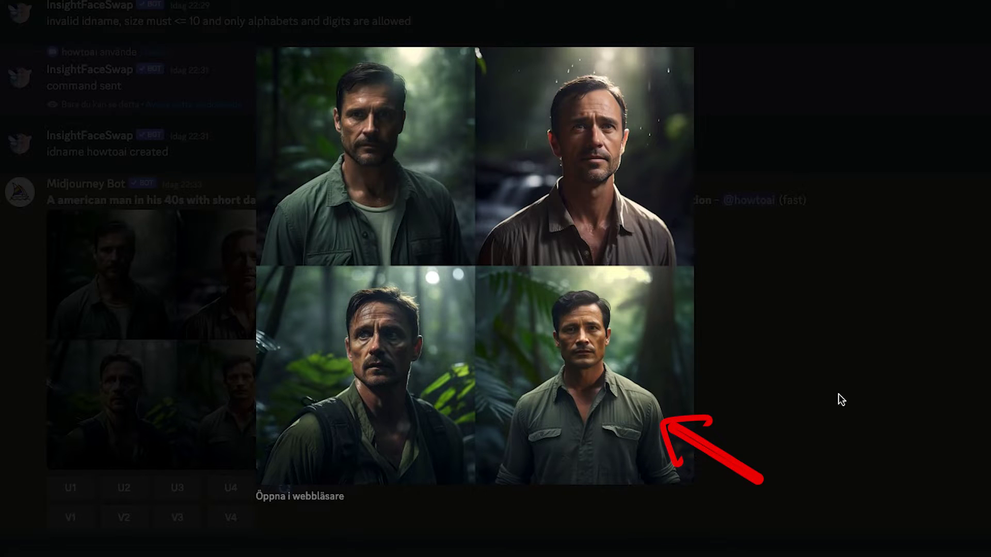
click(810, 385)
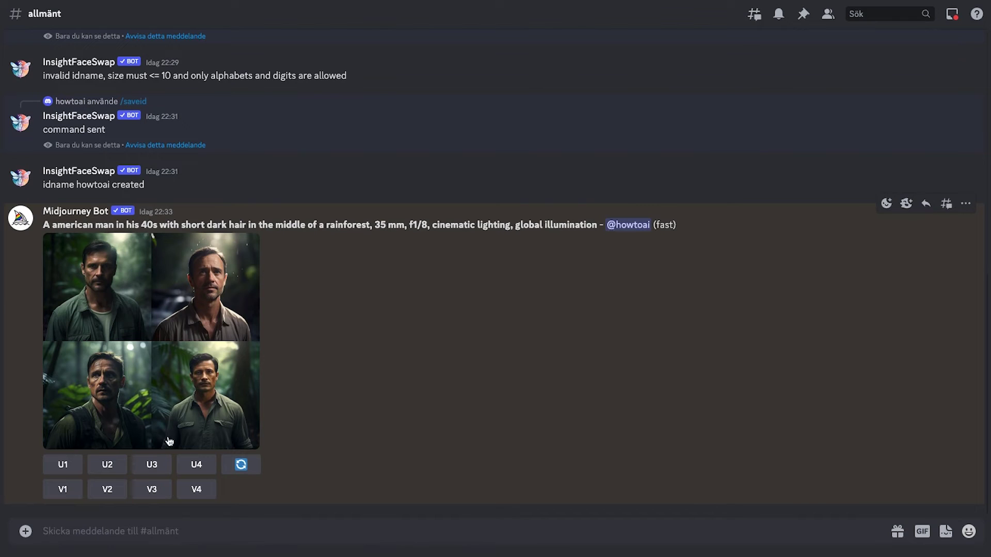
click(198, 467)
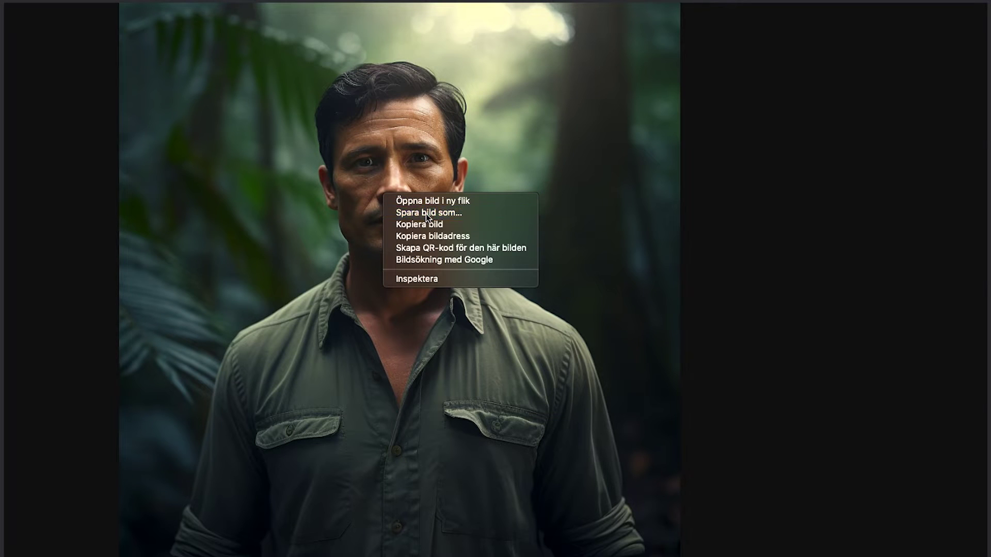
click(426, 213)
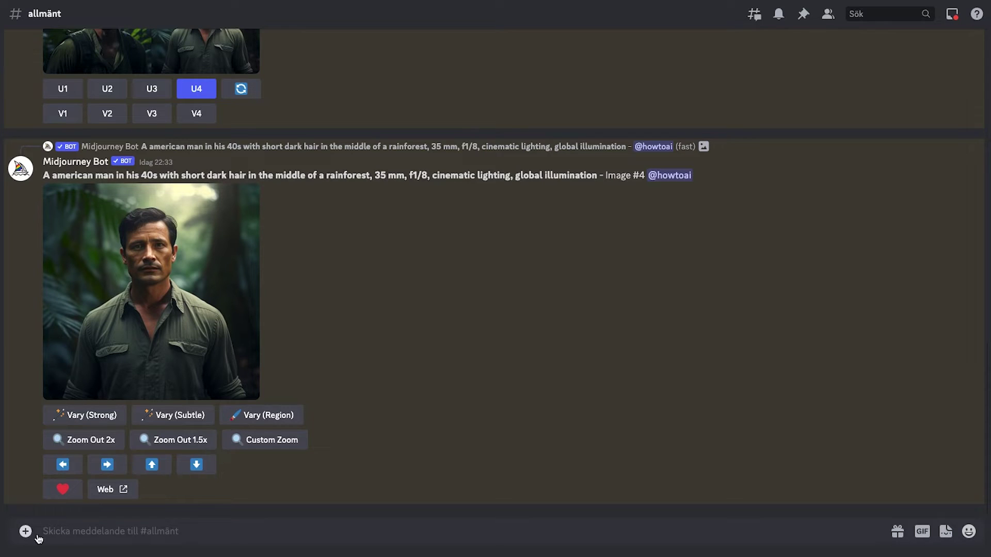
Attach rainforest.png to a new message in #allmänt
click(25, 531)
click(67, 445)
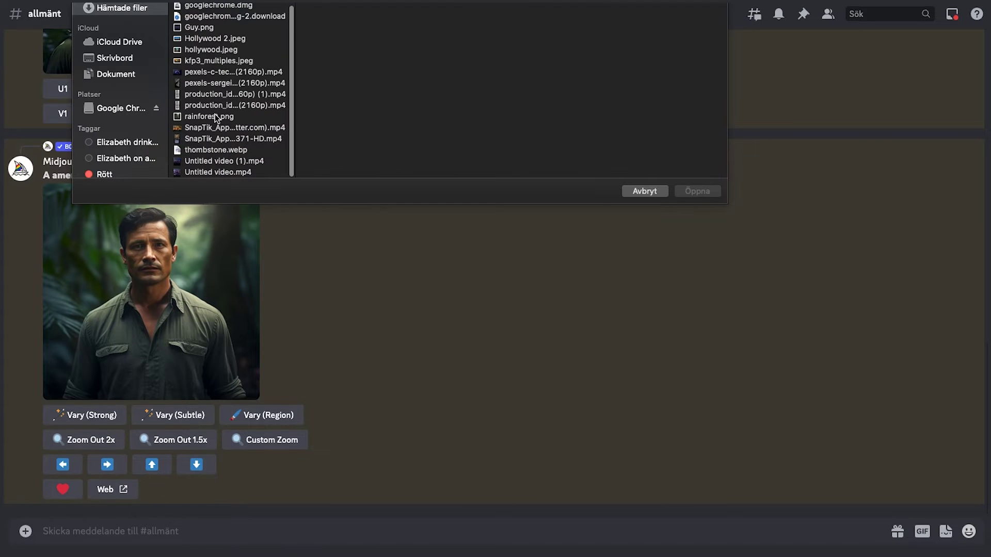
double_click(215, 115)
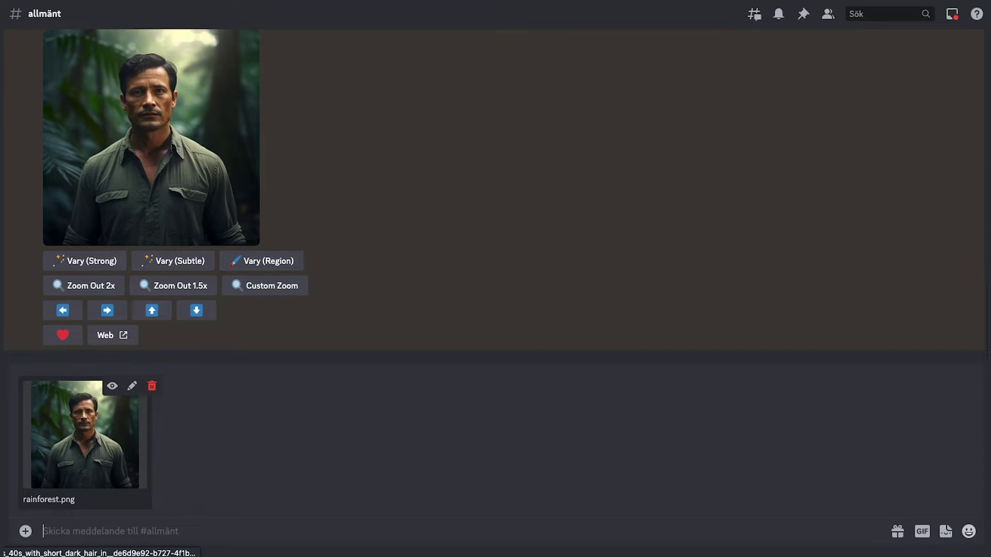
Post the rainforest portrait to #allmänt and start an InsightFaceSwap /swapid command
key(Return)
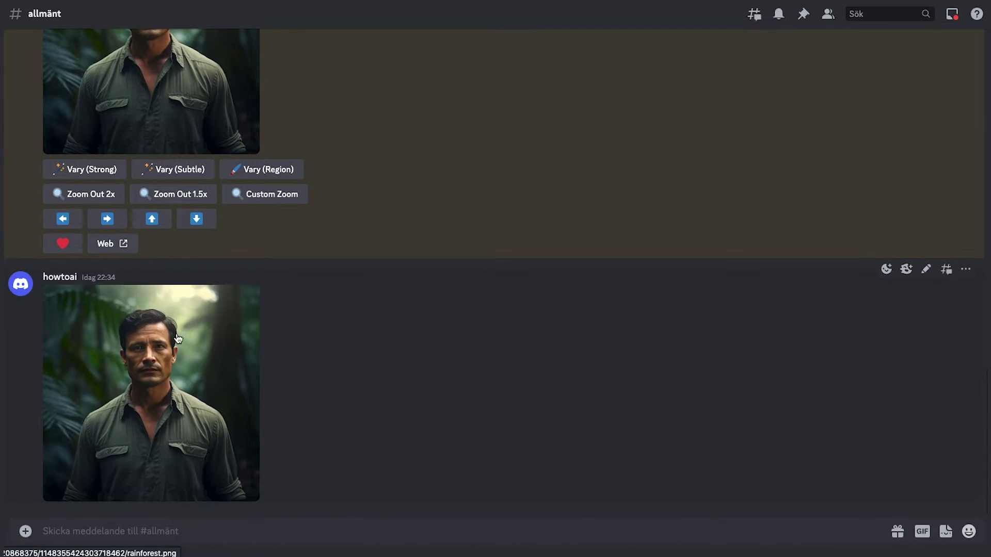
right_click(165, 371)
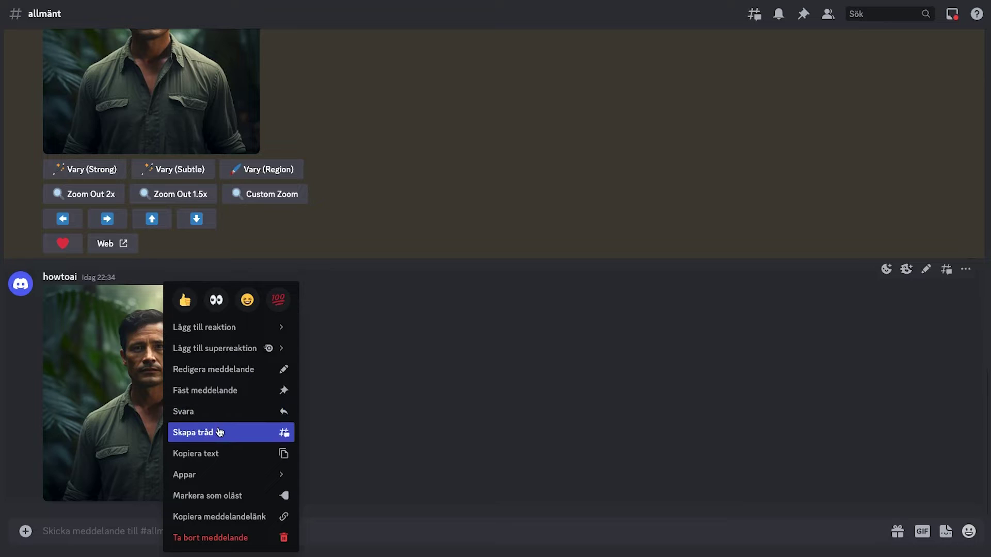
click(232, 516)
text(/)
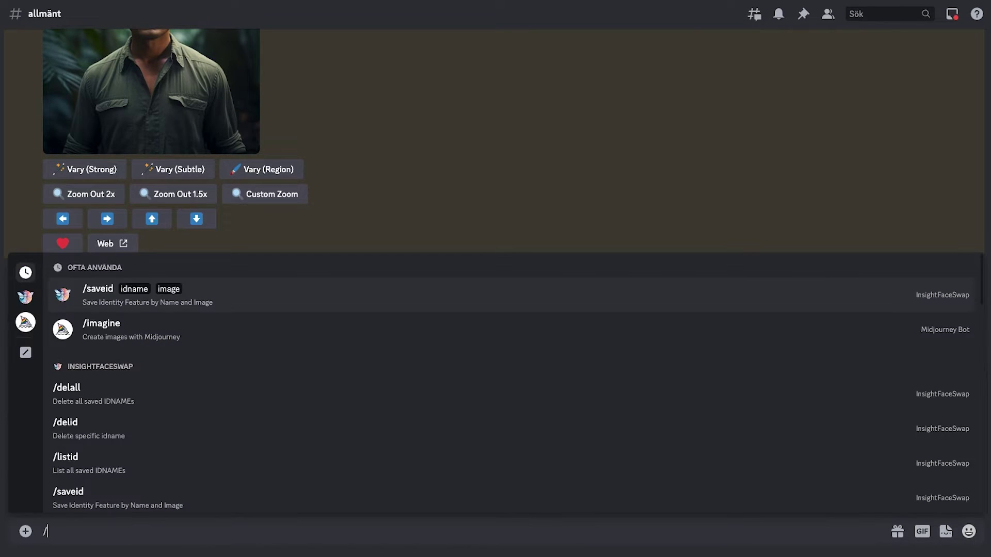
text(swa)
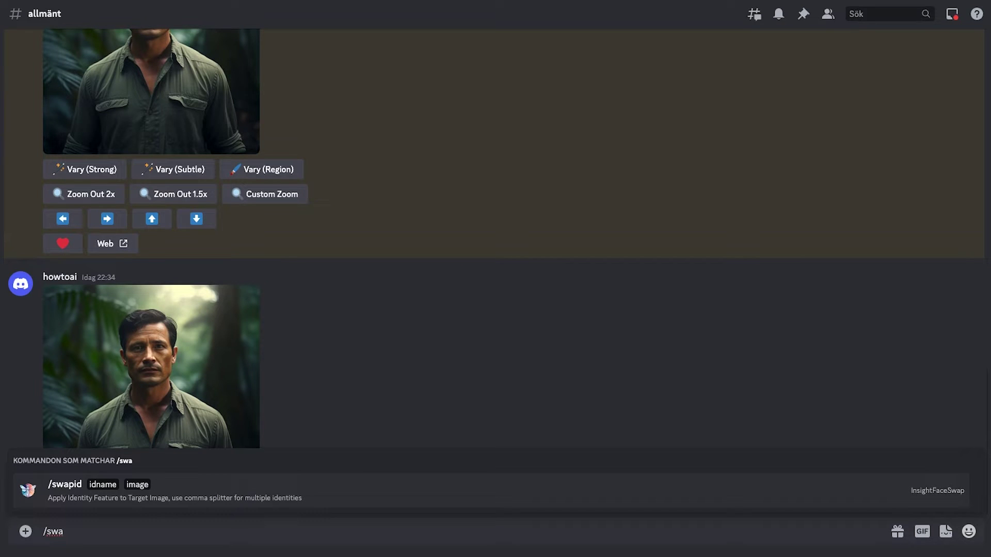
key(Tab)
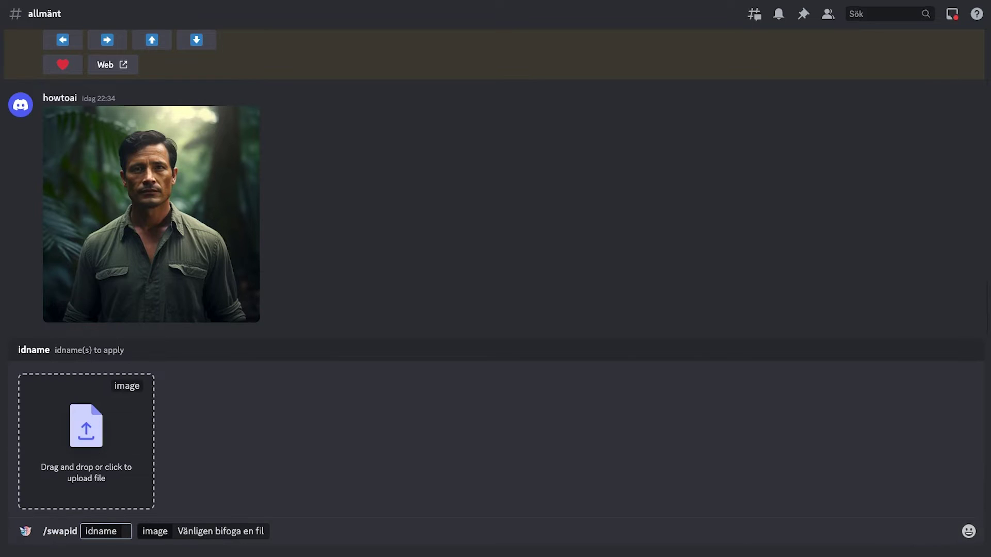
Submit /swapid with rainforest.png as the target image and idname howtoai
click(88, 439)
scroll(224, 98, down, 5)
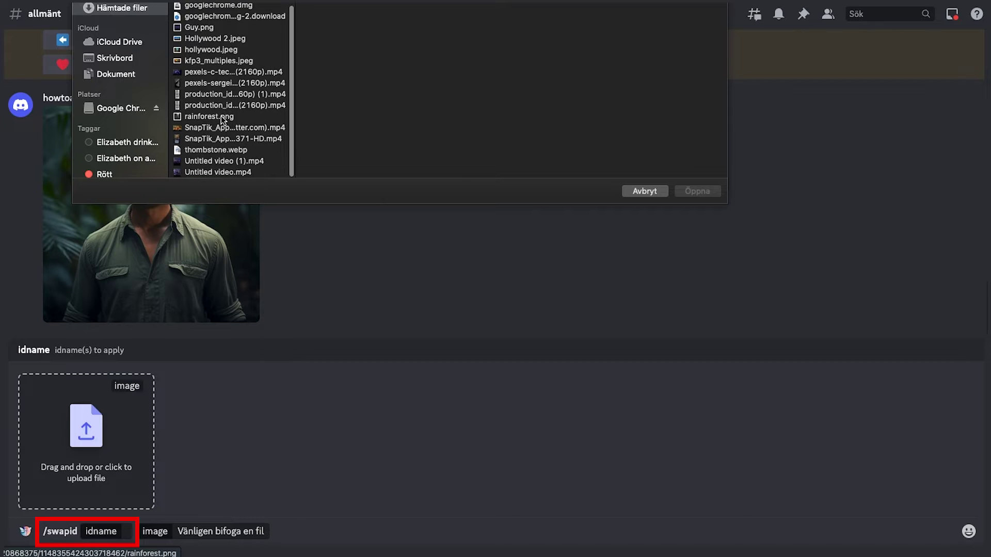
double_click(221, 116)
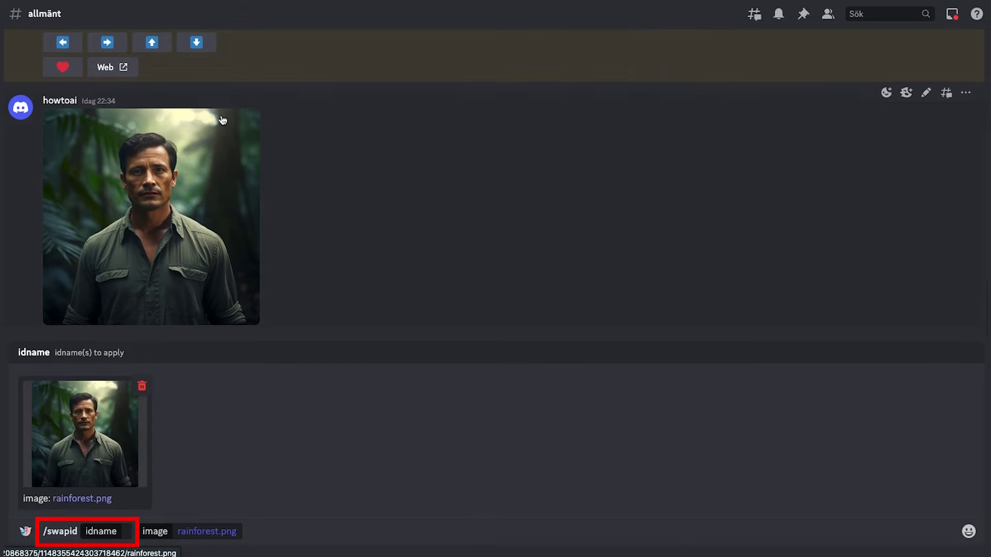
click(125, 532)
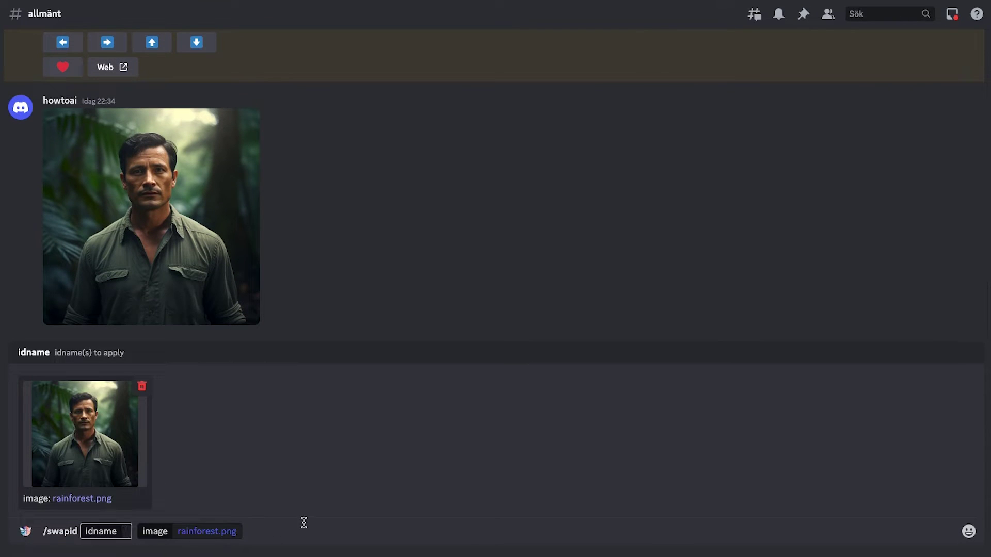
text(howtoai)
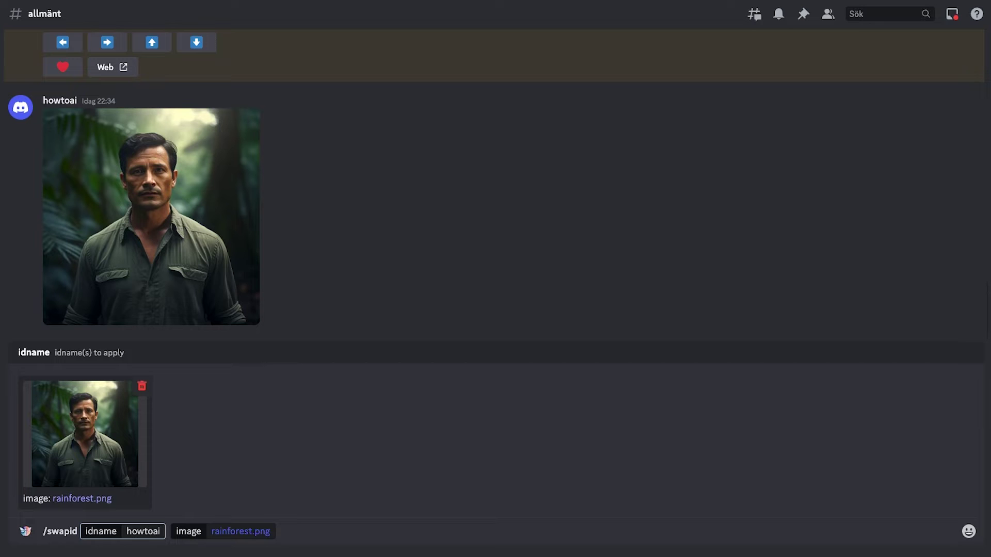
key(Return)
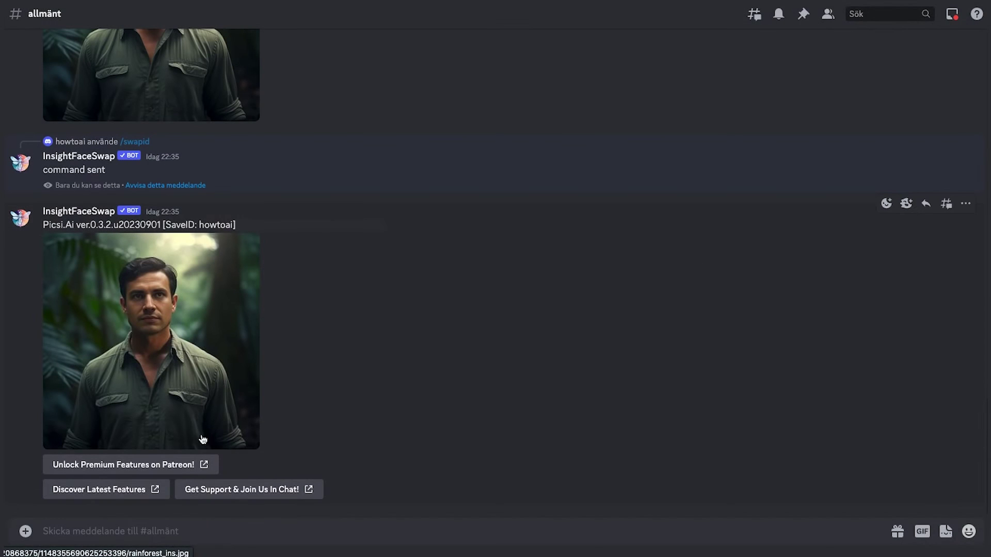
After the face-swapped portrait arrives, place the caret in the message field for a new prompt
click(143, 532)
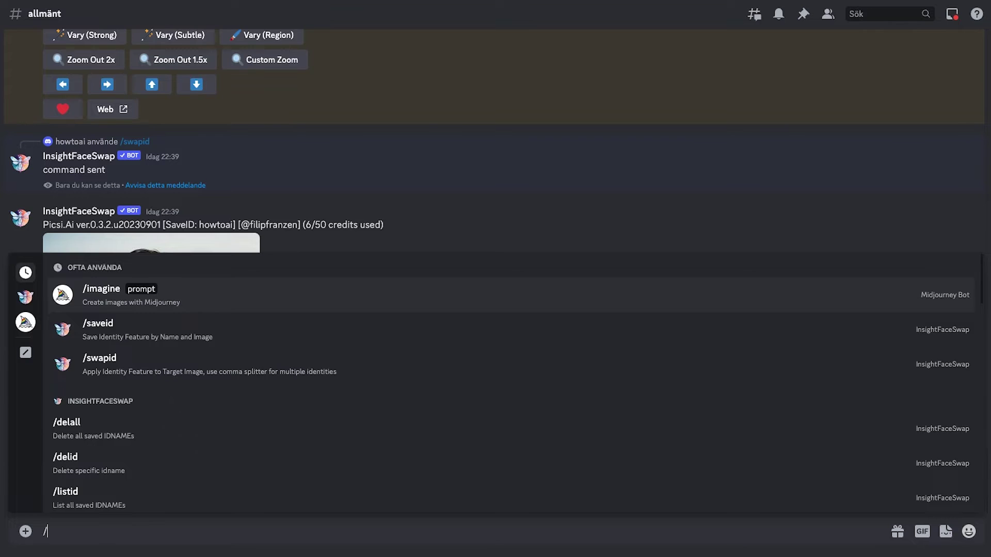
Run /imagine with a prompt for an American man in his 40s on a Florida beach holding a pina colada
key(Return)
text(A)
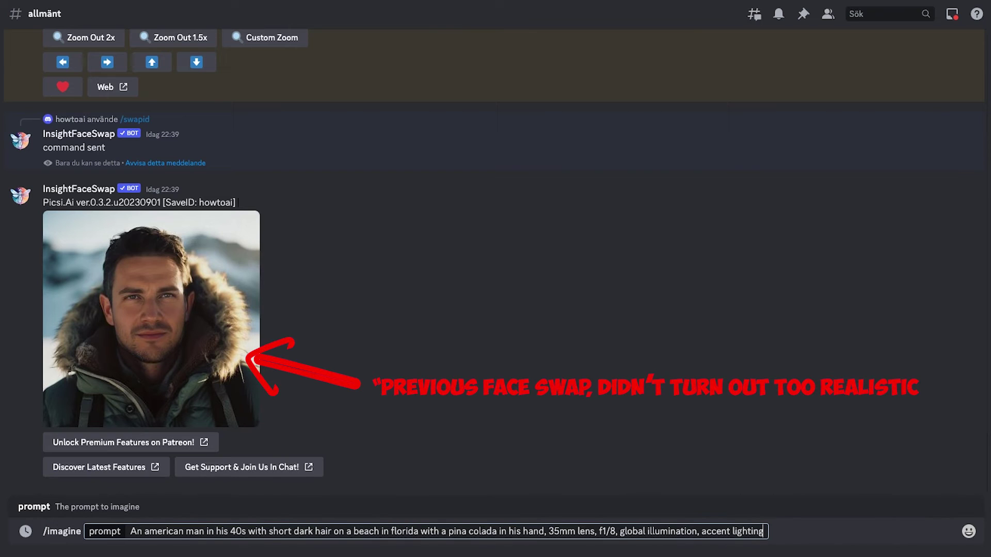
key(Return)
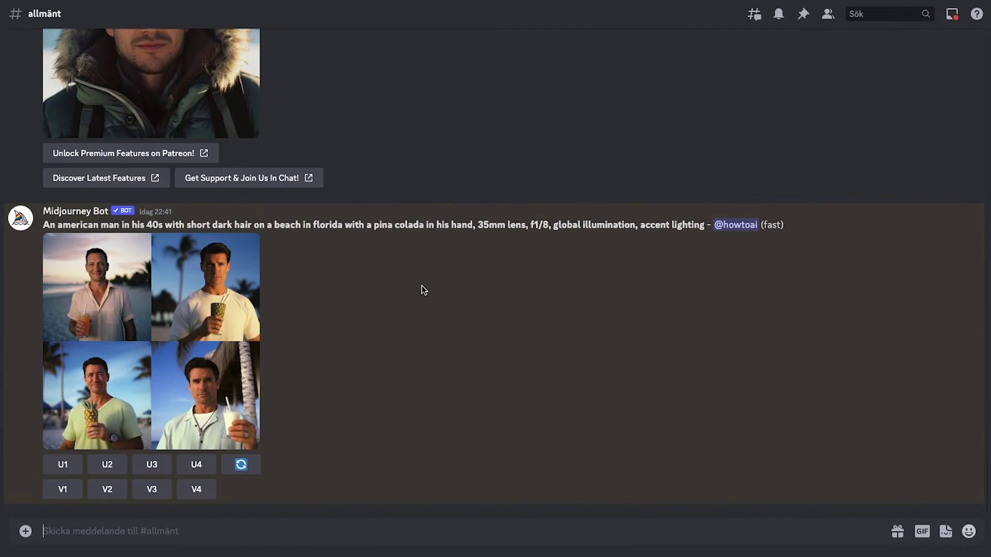
Preview the four-image beach grid, then upscale image 1 with U1
click(174, 314)
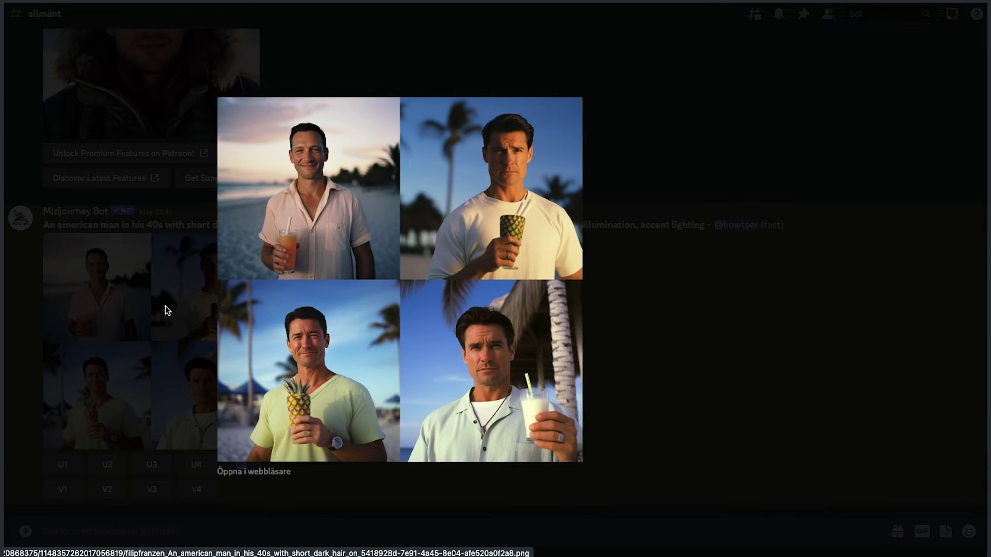
click(131, 292)
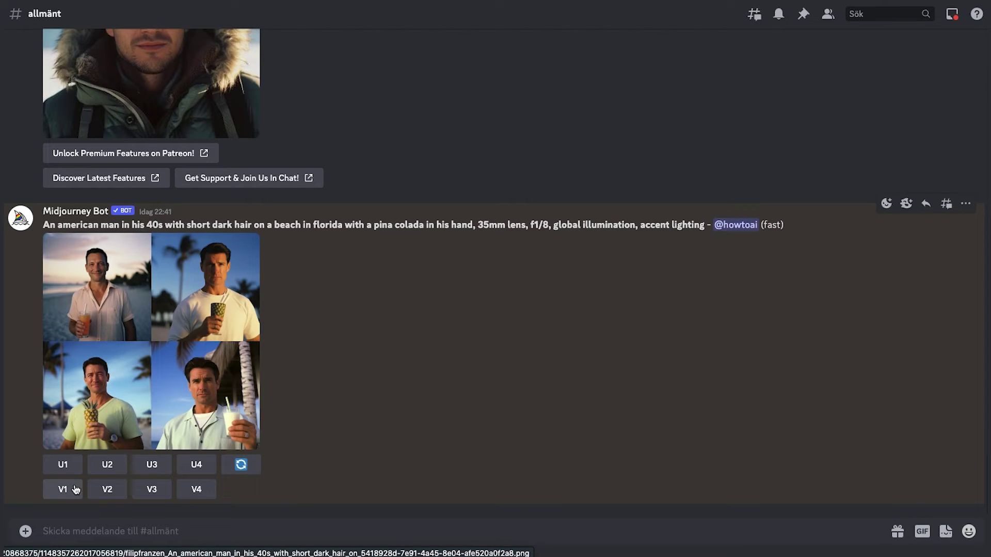
click(63, 464)
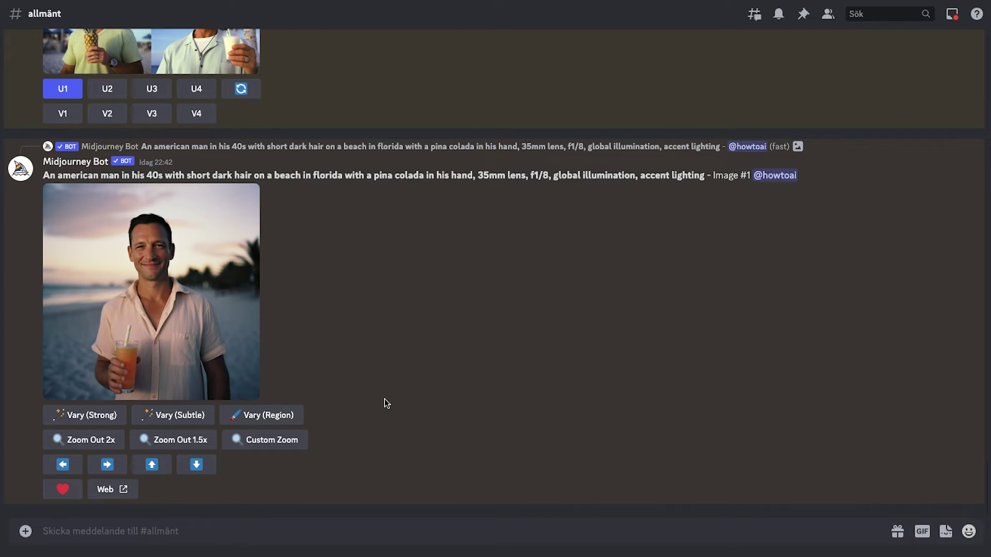
Open the upscaled beach portrait in the browser and save the image to the computer
click(176, 342)
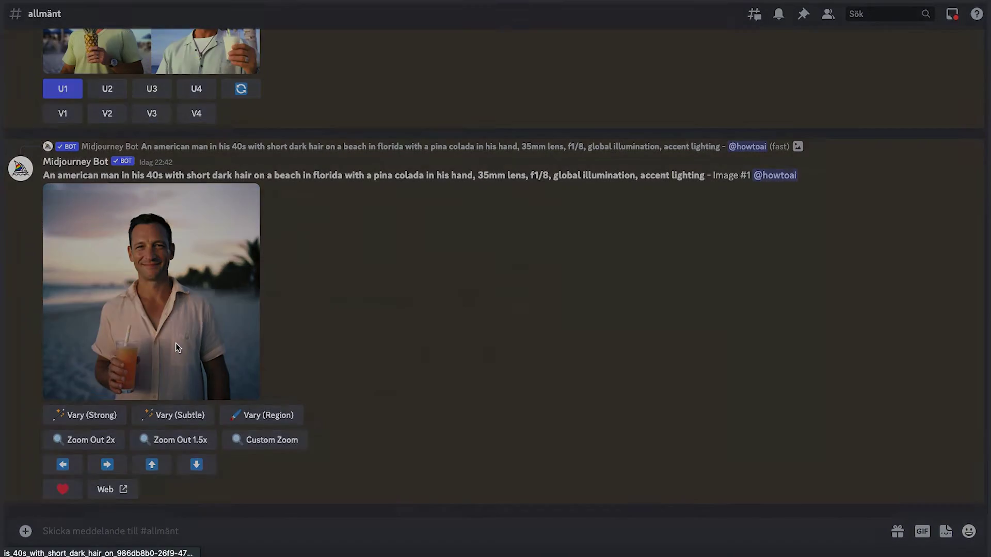
click(278, 470)
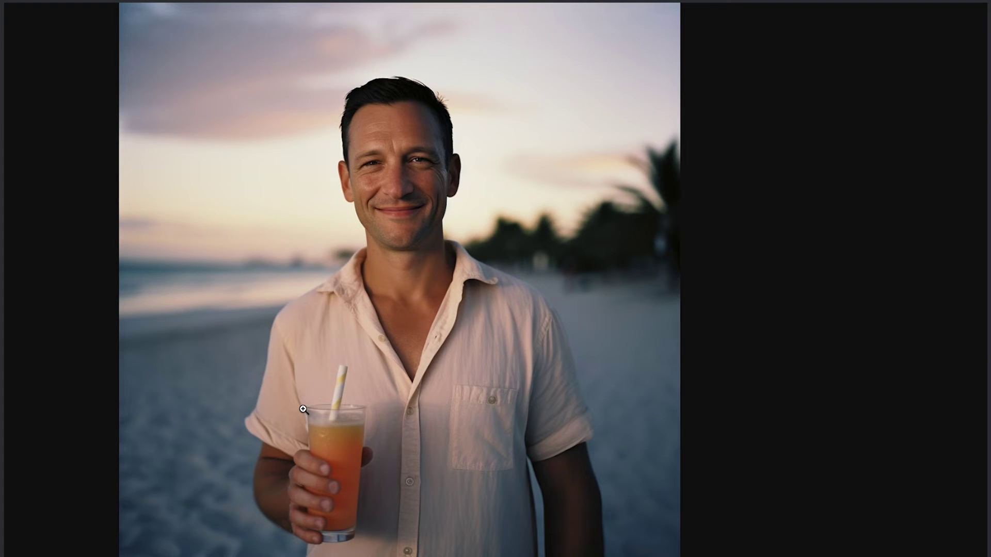
right_click(304, 411)
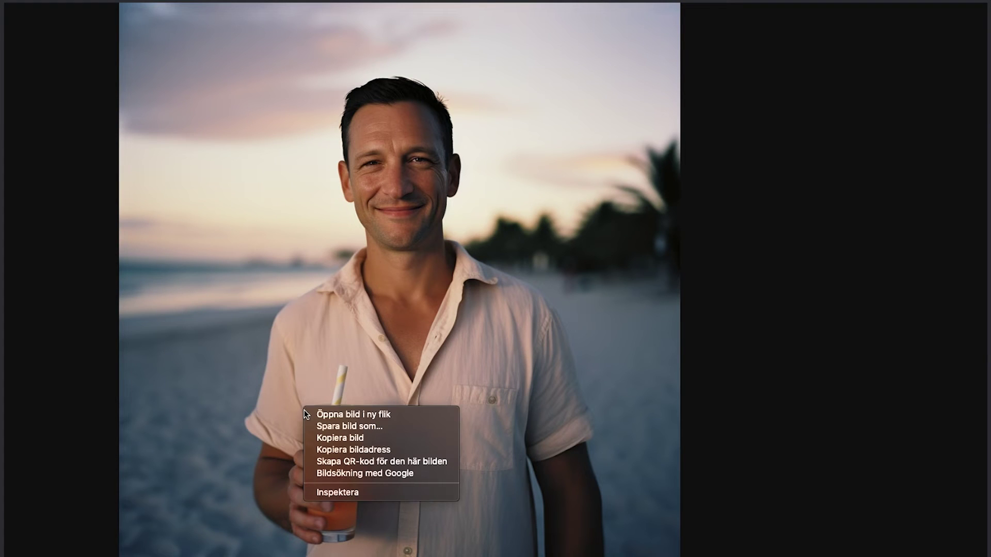
click(341, 427)
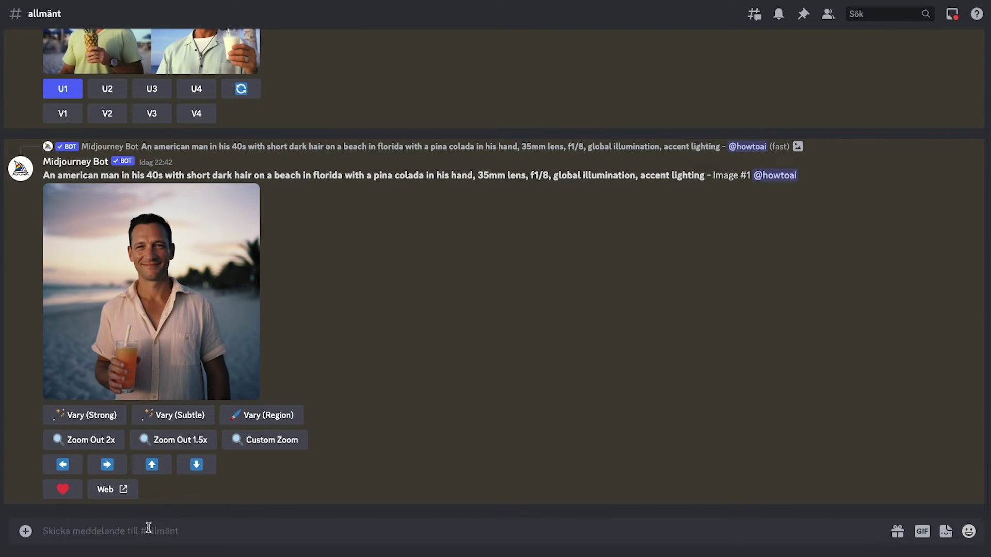
Use /saveid to store Beach.png under the ID name howtoai
text(/sa)
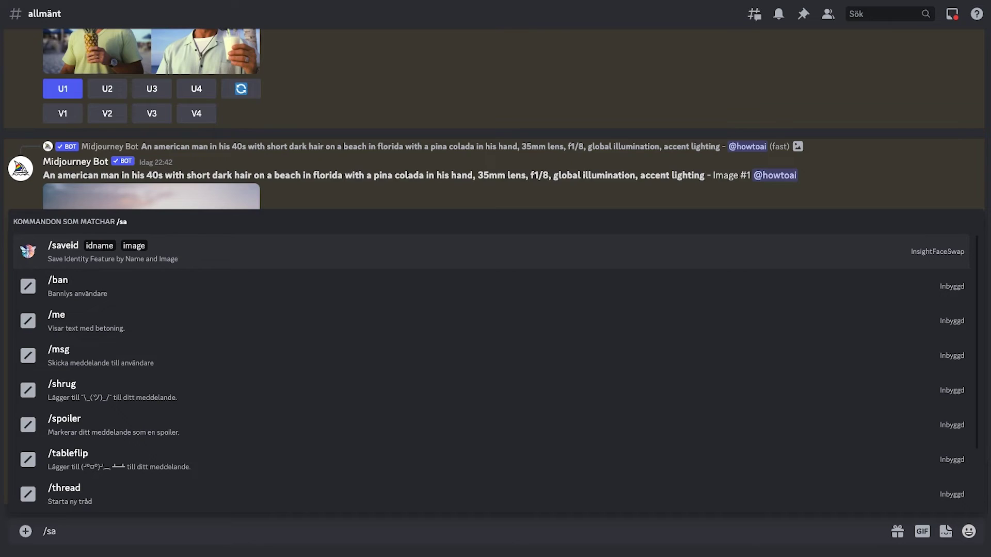
key(Tab)
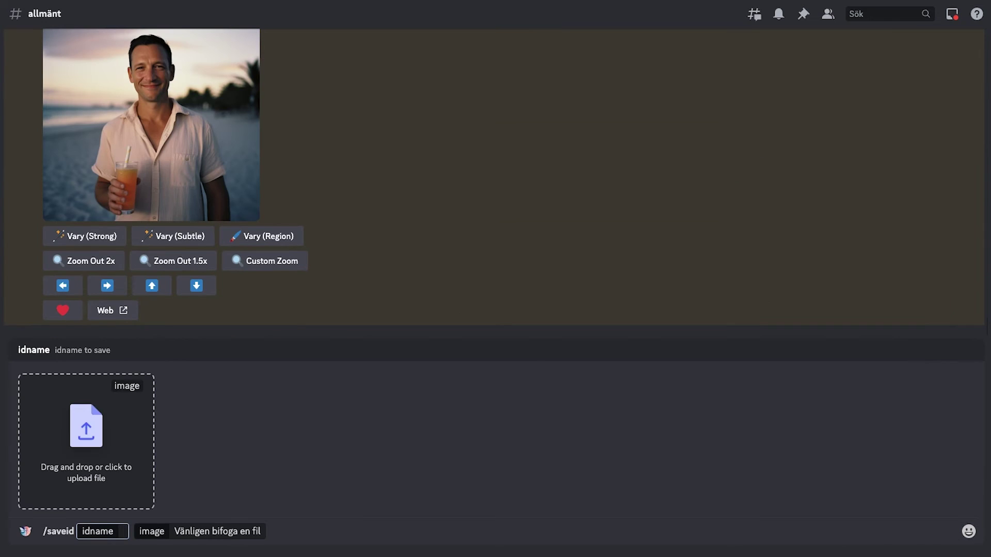
click(84, 479)
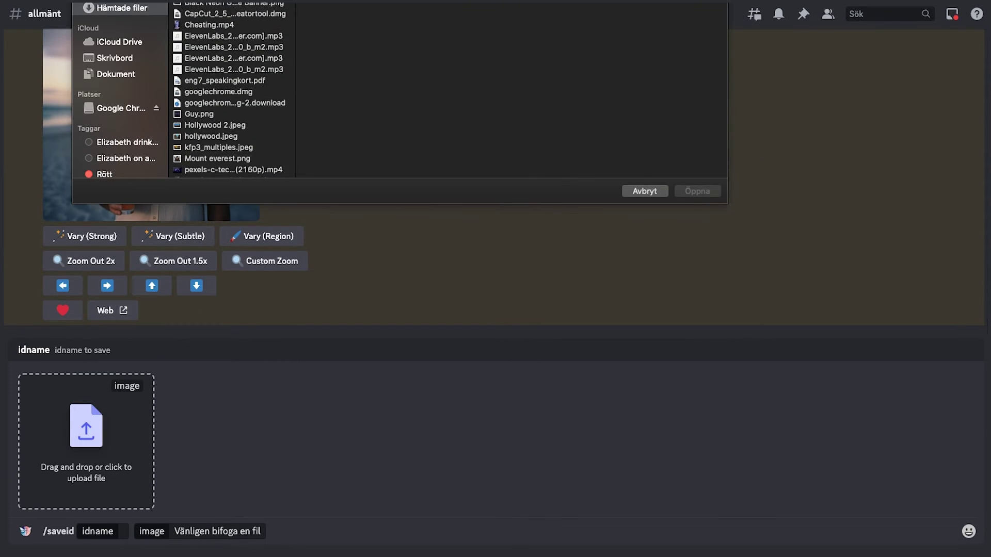
key(Return)
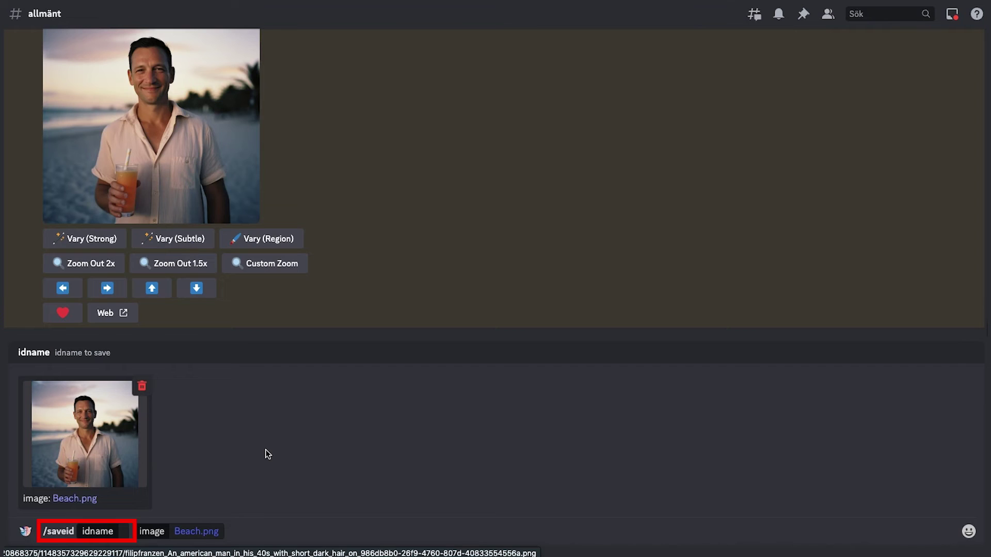
click(119, 532)
text(howto)
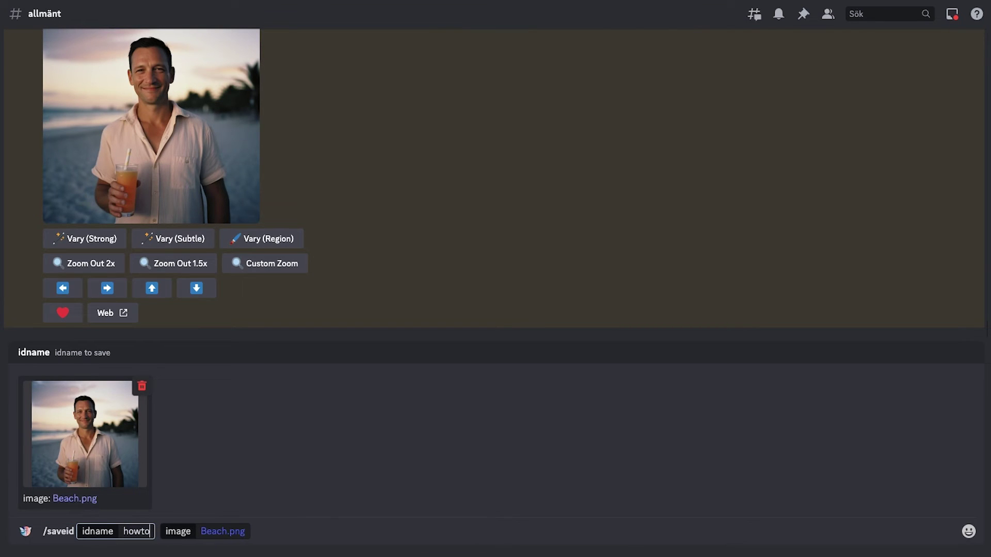
text(ai)
key(Return)
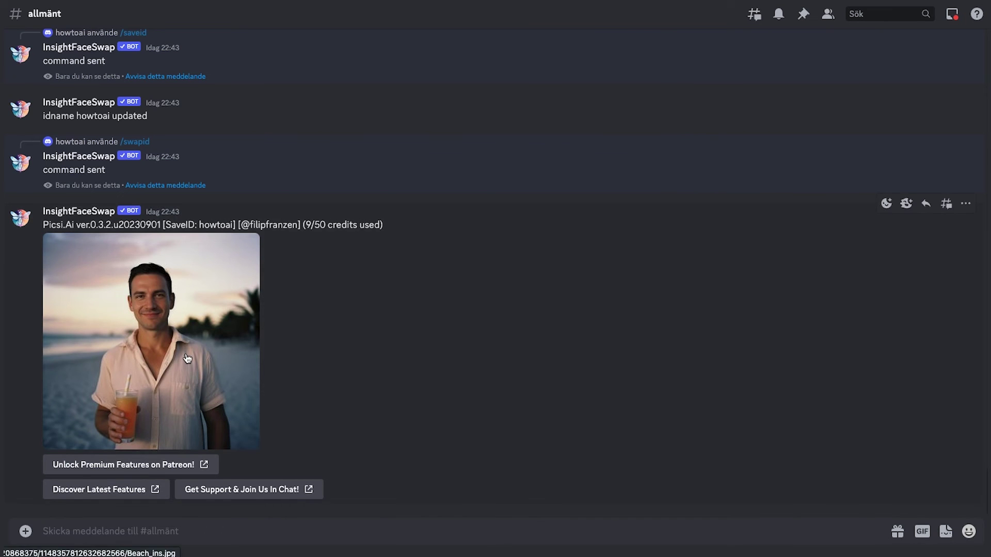
Enlarge the face-swapped beach portrait to view it full size
click(187, 359)
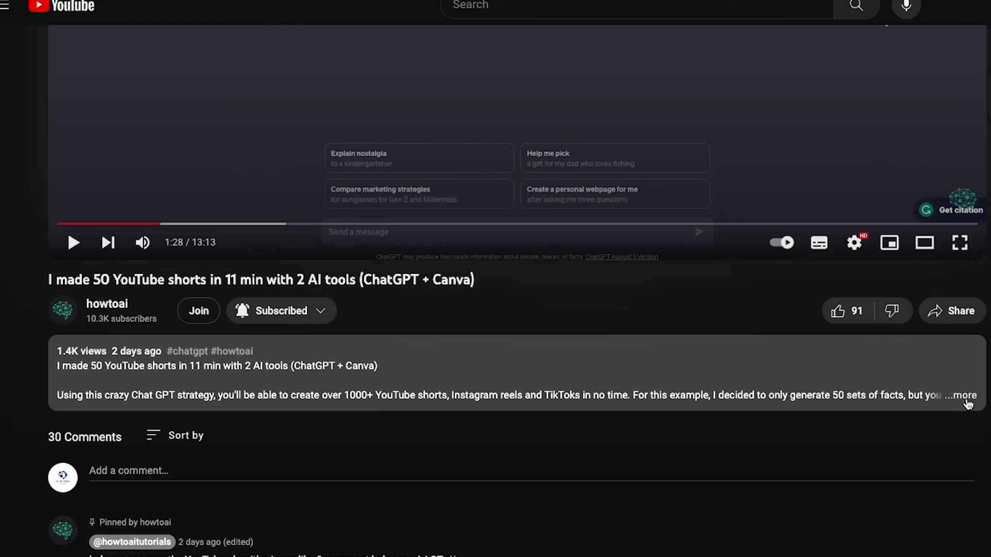
Expand the video description to show its links, like the video, and start a comment
click(961, 401)
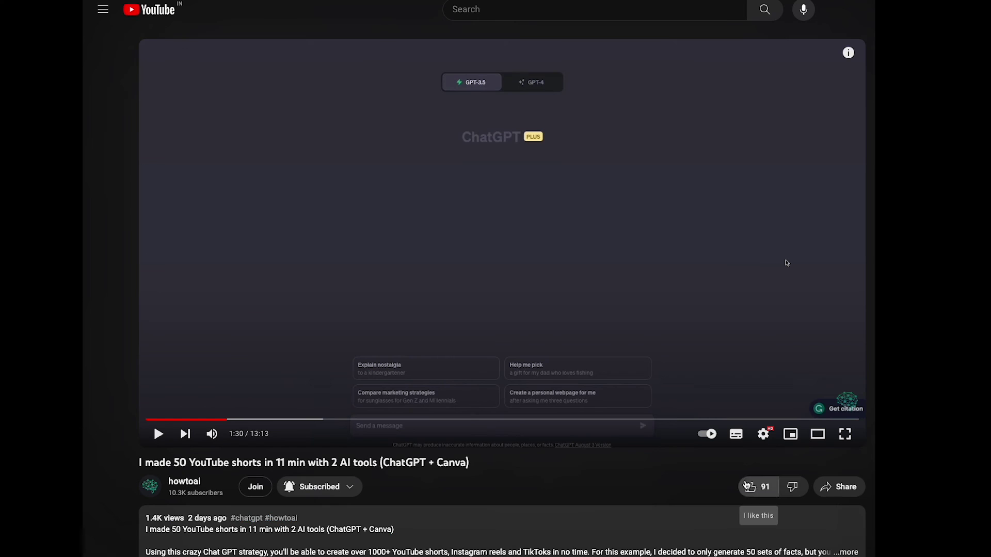
click(749, 484)
scroll(746, 484, down, 8)
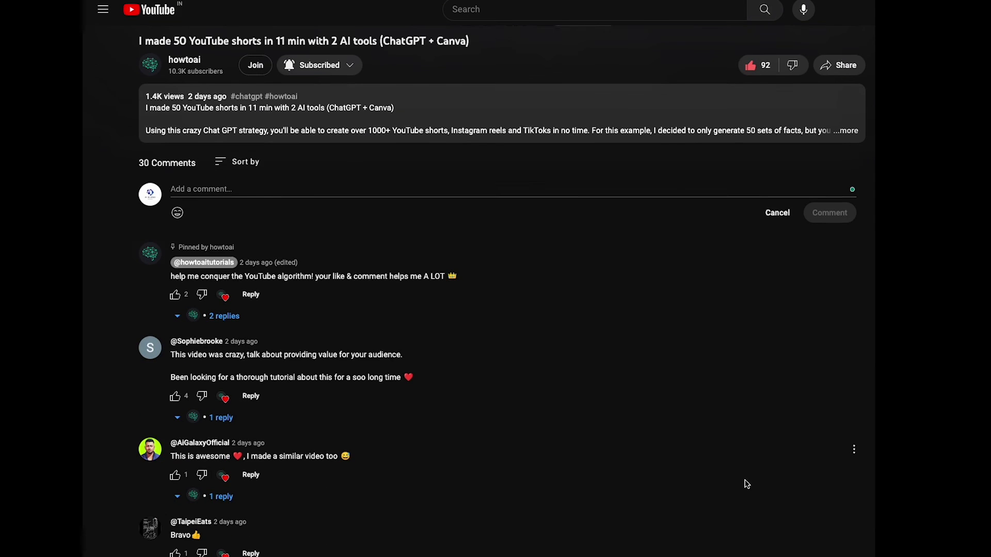
click(228, 185)
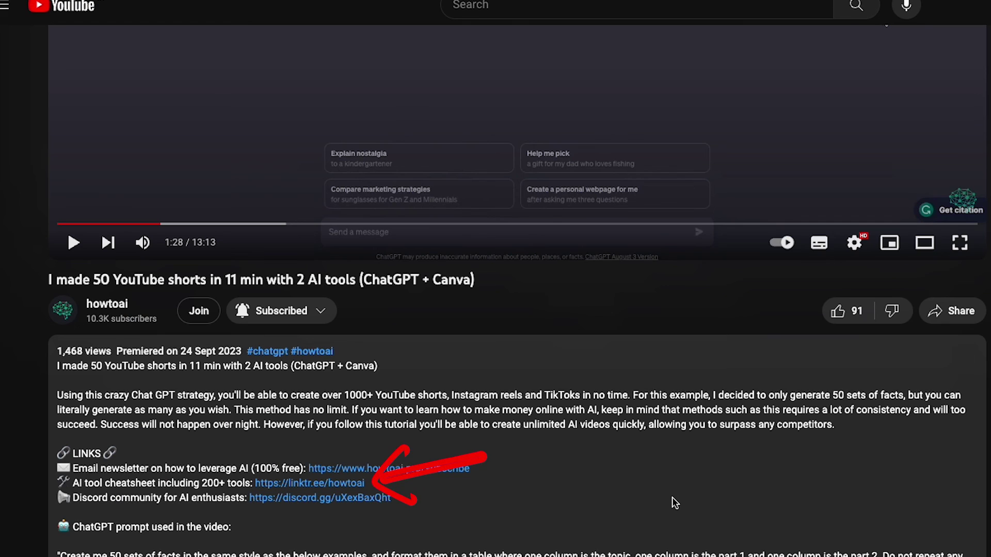